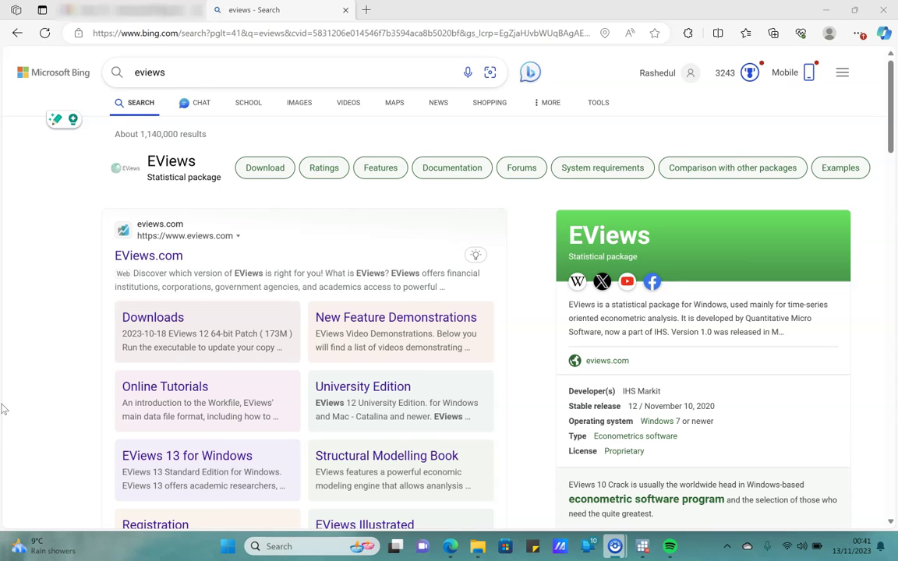
{"action": "left_click", "coordinate": [7, 380]}
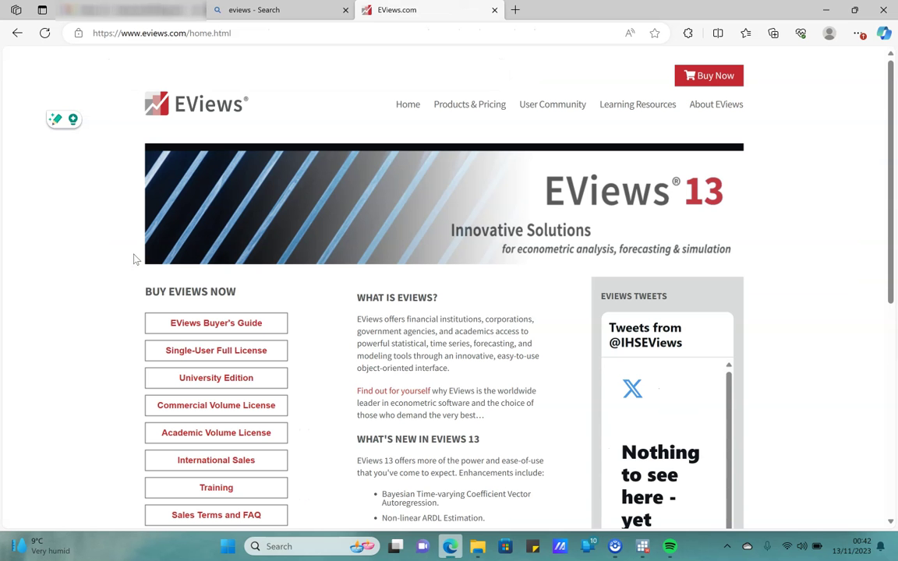
Step: Show the Products & Pricing dropdown menu on the EViews home page
{"action": "mouse_move", "coordinate": [472, 103]}
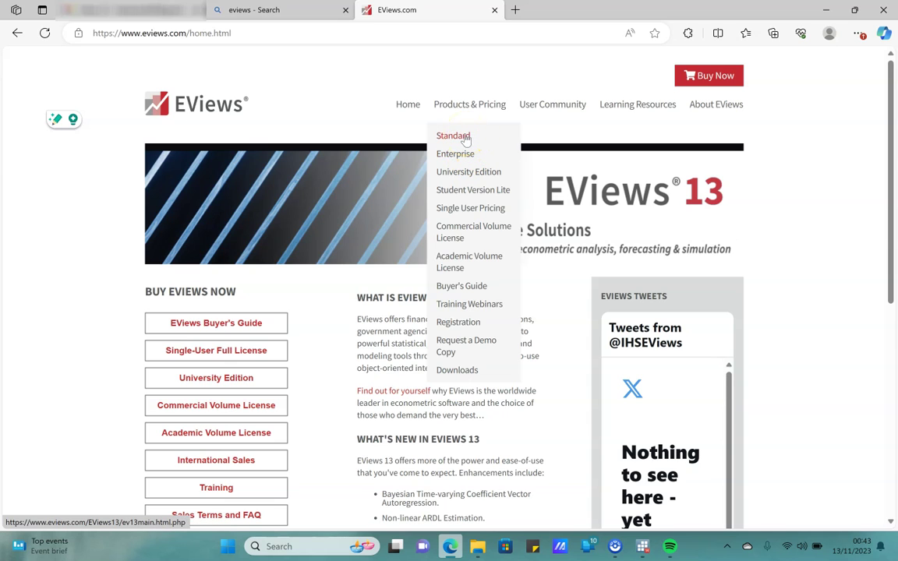
Step: Go to the Student Version Lite page and scroll down the University Edition page
{"action": "left_click", "coordinate": [474, 192]}
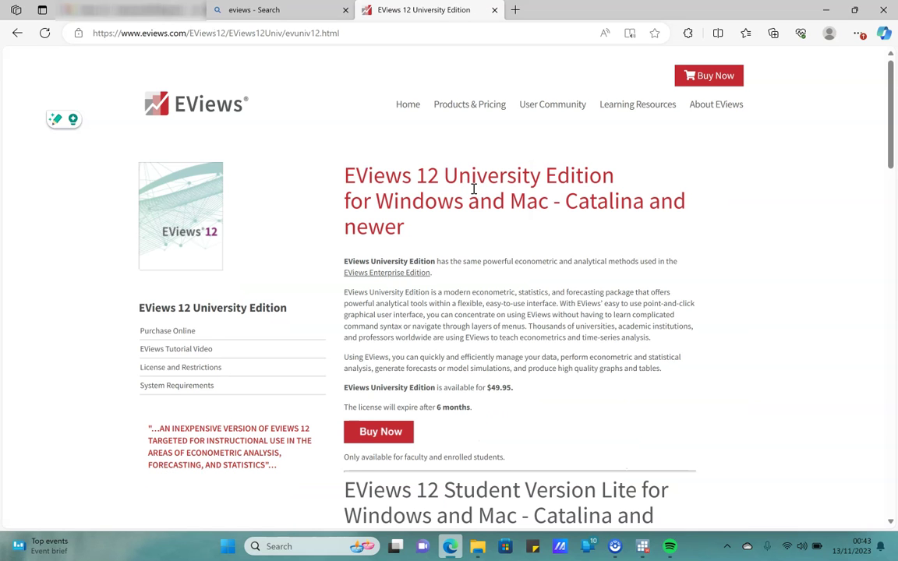
{"action": "scroll", "coordinate": [473, 189], "scroll_direction": "down", "scroll_amount": 1}
{"action": "scroll", "coordinate": [507, 271], "scroll_direction": "down", "scroll_amount": 1}
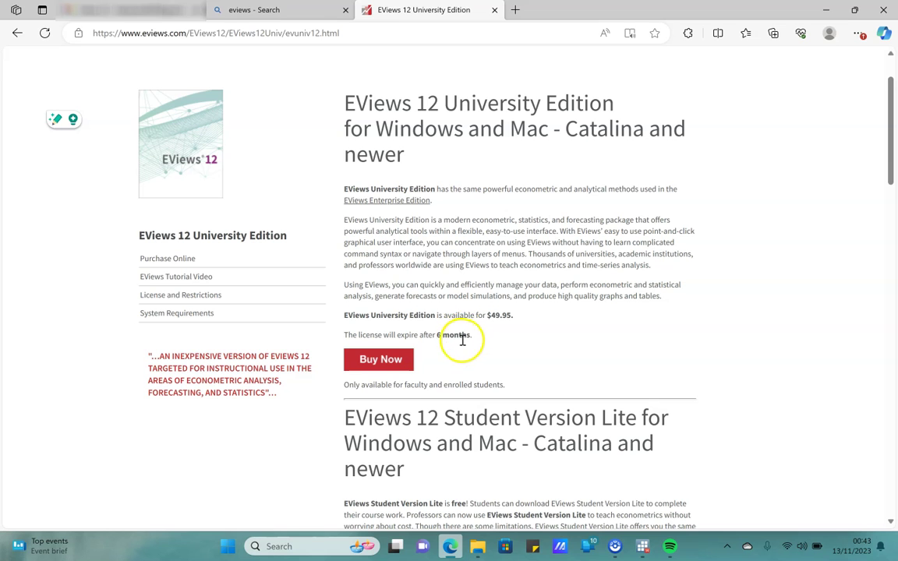
{"action": "scroll", "coordinate": [465, 333], "scroll_direction": "down", "scroll_amount": 3}
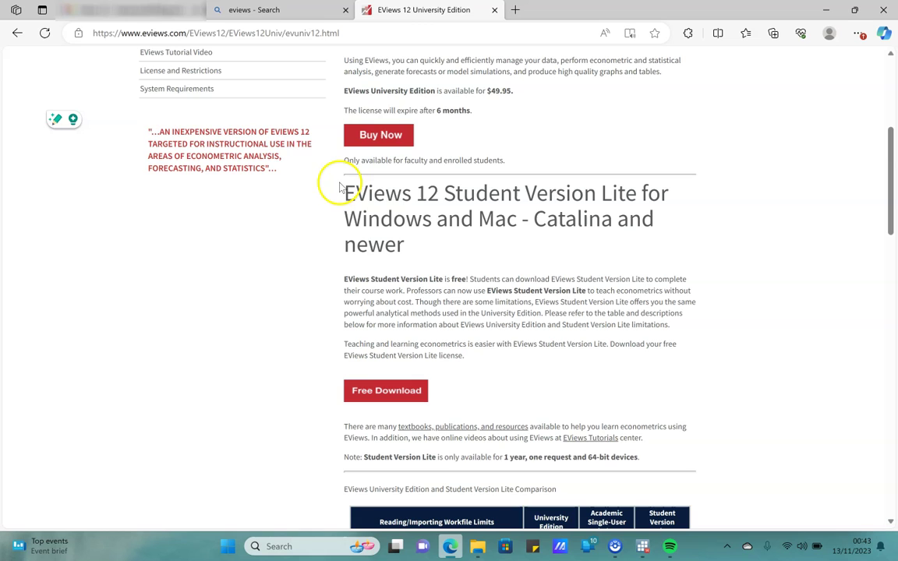
Step: Highlight the text stating Student Version Lite is free, then scroll on toward the comparison table
{"action": "left_click_drag", "start_coordinate": [338, 181], "coordinate": [427, 184]}
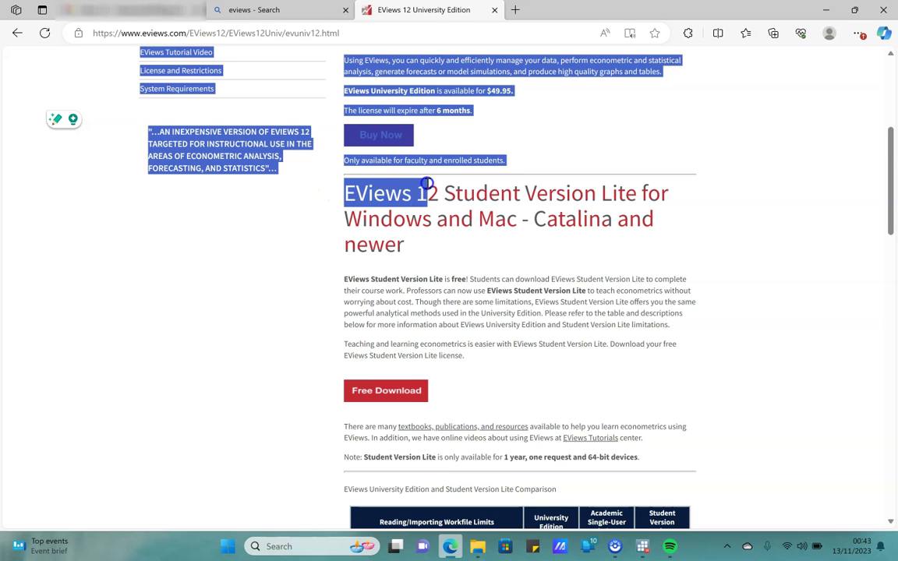
{"action": "left_click", "coordinate": [517, 243]}
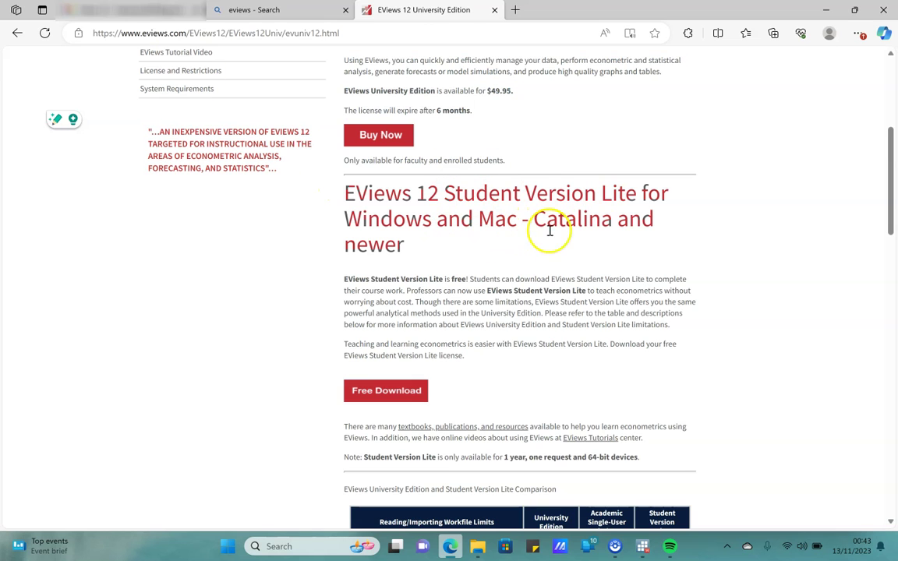
{"action": "left_click_drag", "start_coordinate": [344, 279], "coordinate": [467, 279]}
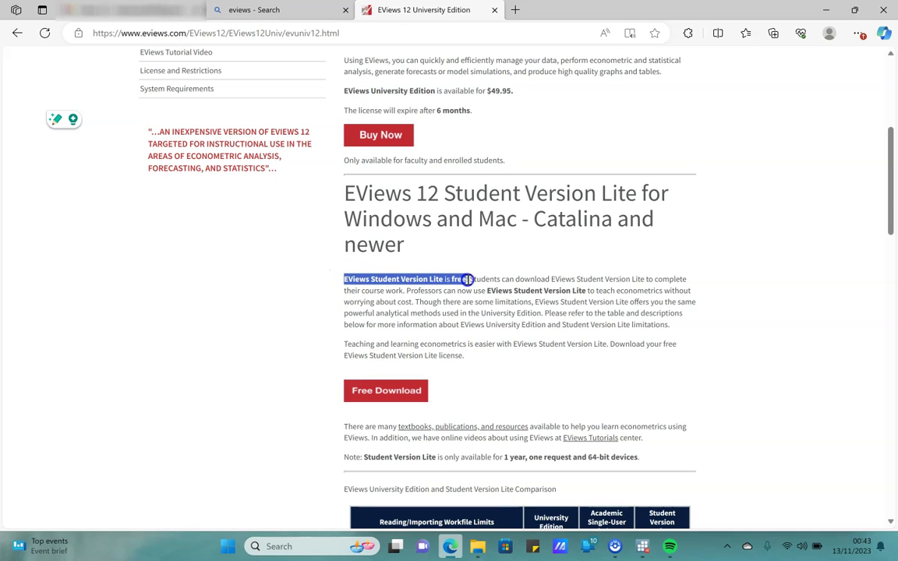
{"action": "left_click", "coordinate": [627, 291]}
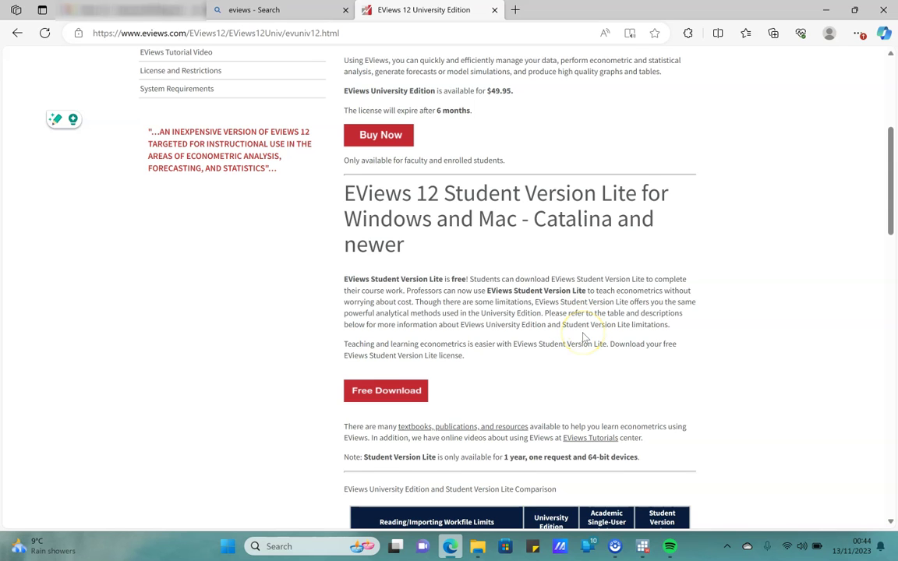
{"action": "scroll", "coordinate": [535, 362], "scroll_direction": "down", "scroll_amount": 1}
{"action": "scroll", "coordinate": [536, 364], "scroll_direction": "down", "scroll_amount": 3}
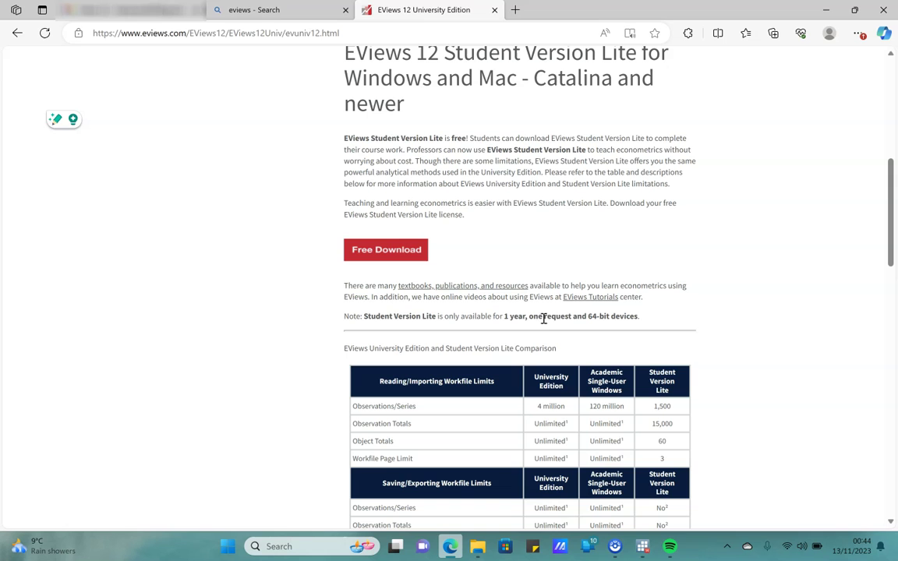
Step: Review the comparison table: Student Version Lite is limited to 1 year, one request, 64-bit devices
{"action": "left_click", "coordinate": [559, 316]}
{"action": "scroll", "coordinate": [559, 316], "scroll_direction": "down", "scroll_amount": 2}
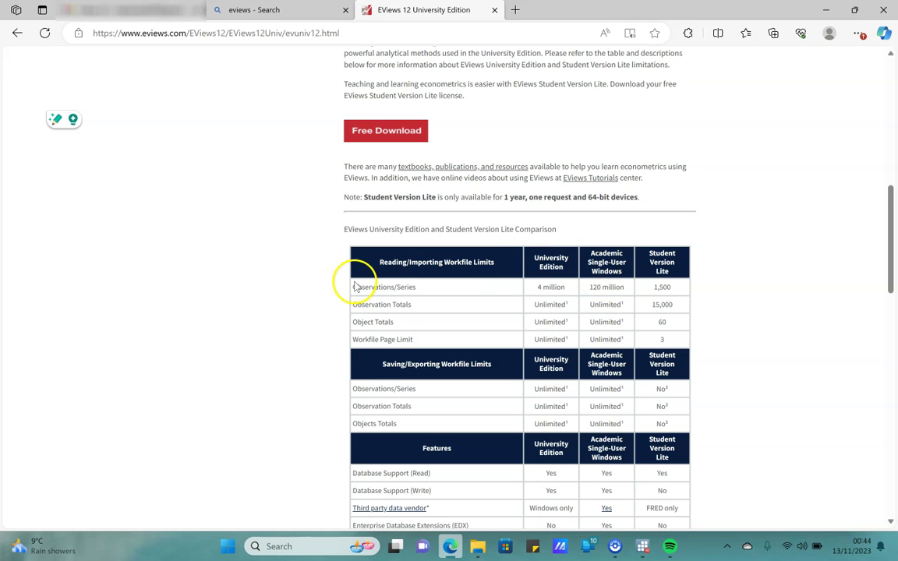
{"action": "scroll", "coordinate": [401, 361], "scroll_direction": "down", "scroll_amount": 3}
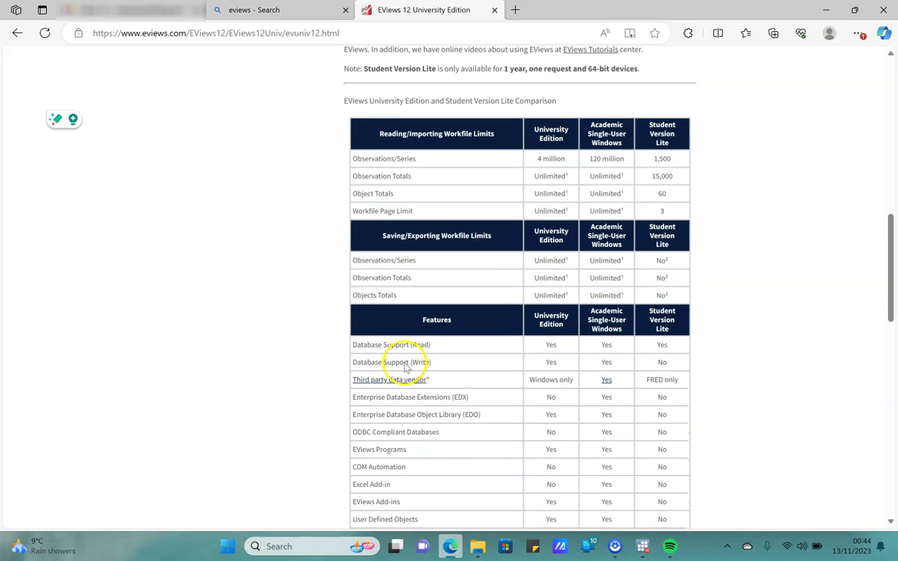
{"action": "scroll", "coordinate": [406, 362], "scroll_direction": "down", "scroll_amount": 3}
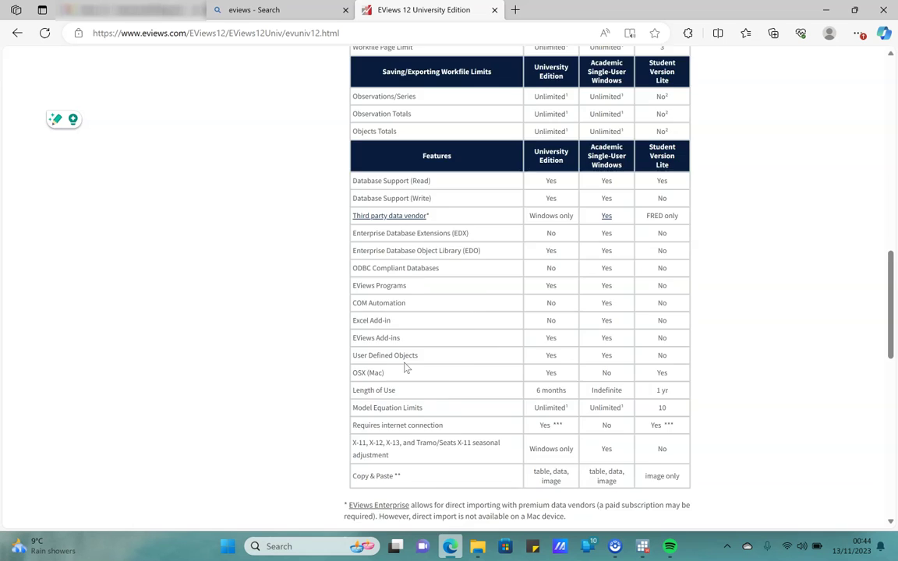
{"action": "scroll", "coordinate": [405, 368], "scroll_direction": "up", "scroll_amount": 7}
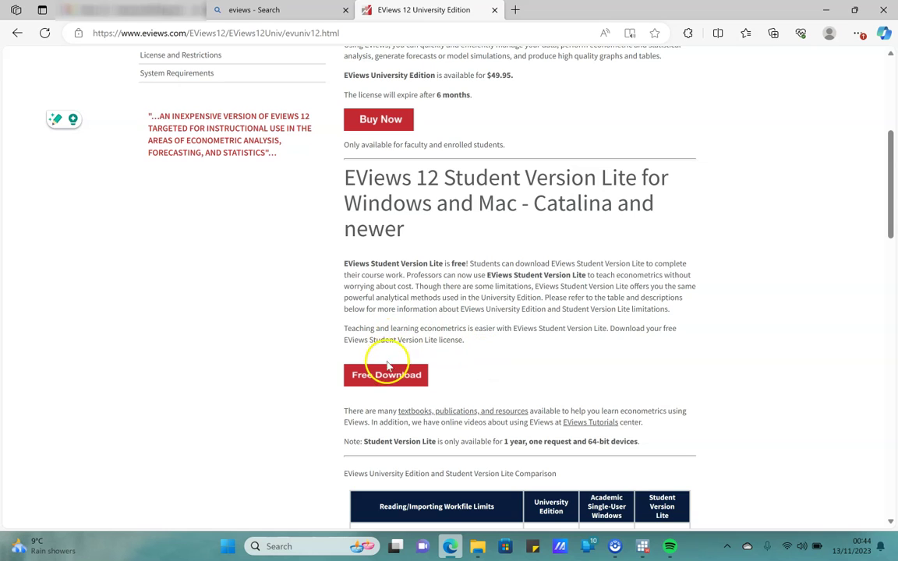
{"action": "left_click", "coordinate": [386, 373]}
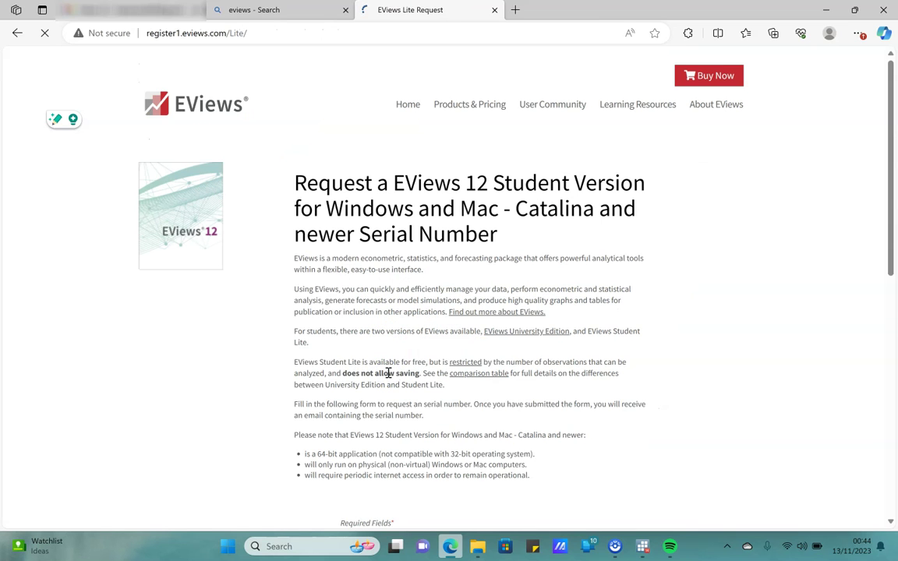
{"action": "scroll", "coordinate": [388, 373], "scroll_direction": "down", "scroll_amount": 1}
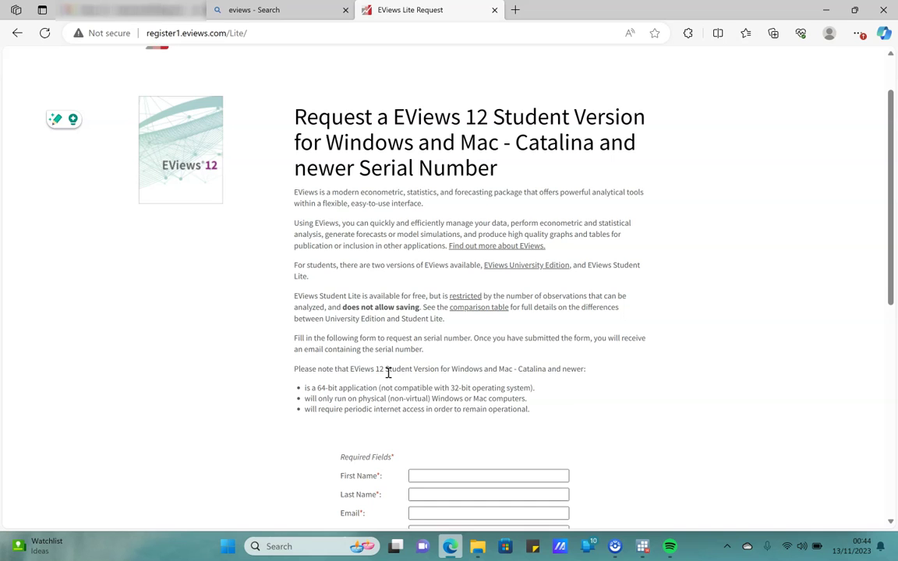
{"action": "scroll", "coordinate": [387, 373], "scroll_direction": "down", "scroll_amount": 3}
{"action": "scroll", "coordinate": [387, 375], "scroll_direction": "down", "scroll_amount": 1}
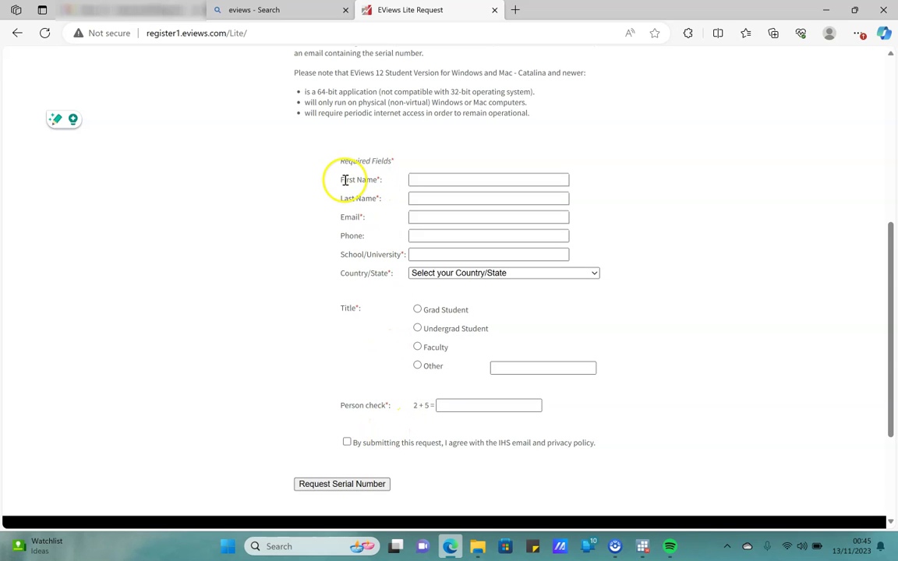
{"action": "scroll", "coordinate": [320, 199], "scroll_direction": "up", "scroll_amount": 1}
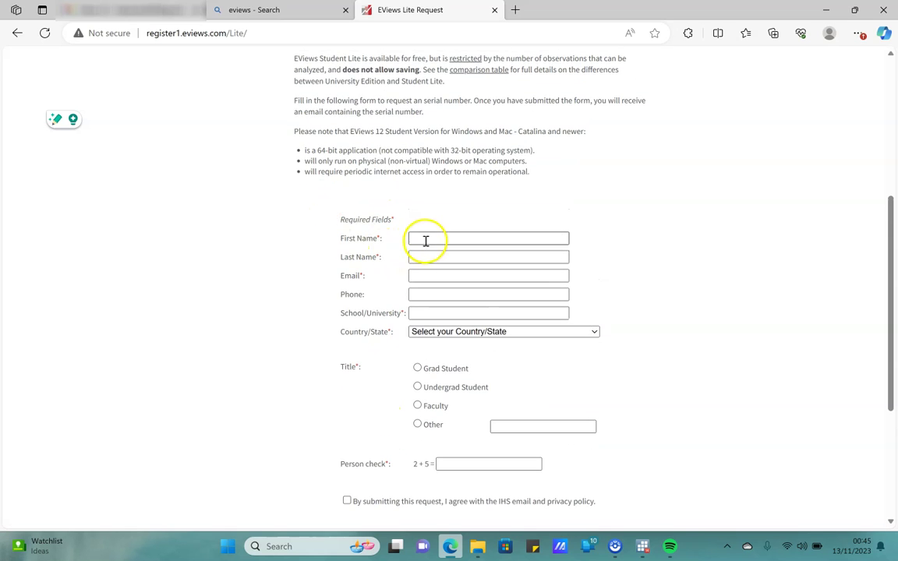
{"action": "scroll", "coordinate": [426, 240], "scroll_direction": "down", "scroll_amount": 1}
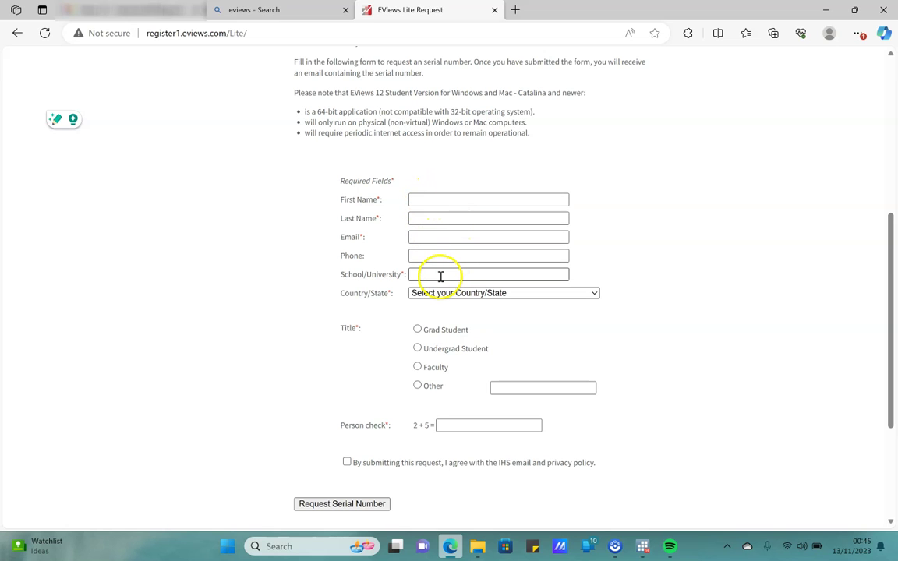
{"action": "left_click", "coordinate": [455, 300]}
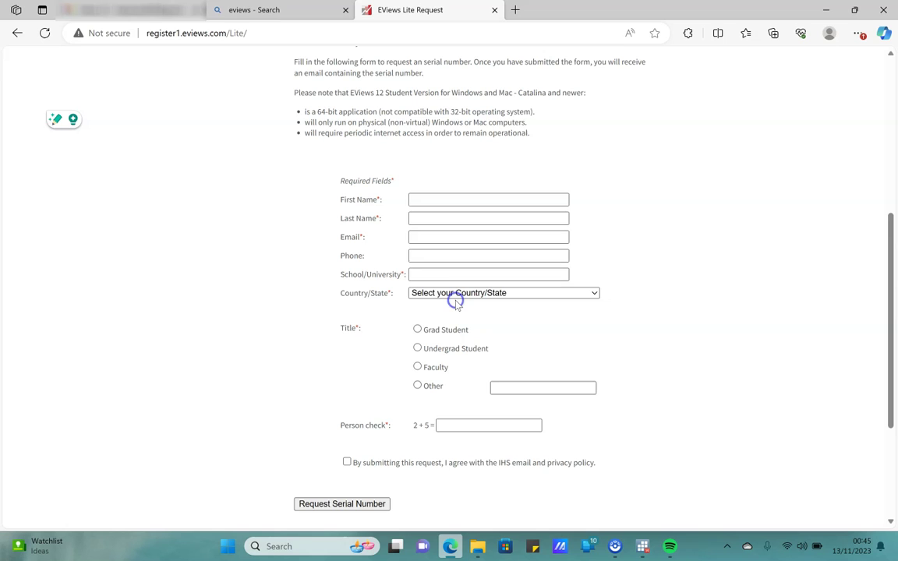
{"action": "scroll", "coordinate": [410, 325], "scroll_direction": "down", "scroll_amount": 2}
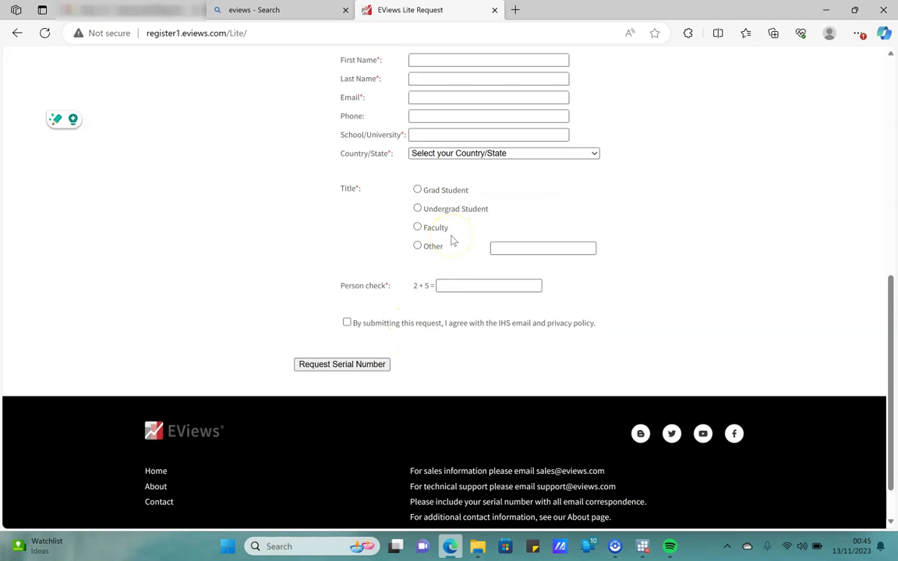
{"action": "scroll", "coordinate": [333, 318], "scroll_direction": "up", "scroll_amount": 6}
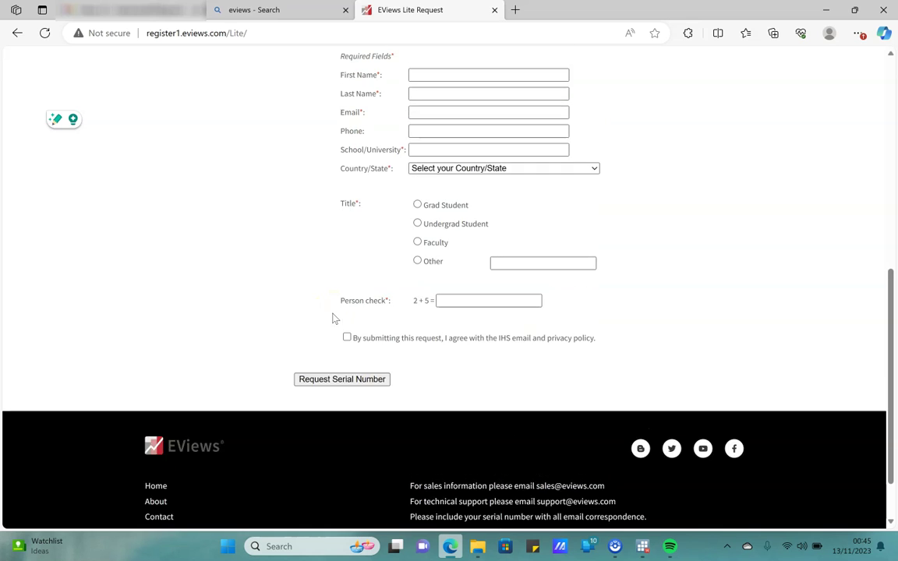
{"action": "scroll", "coordinate": [333, 314], "scroll_direction": "up", "scroll_amount": 1}
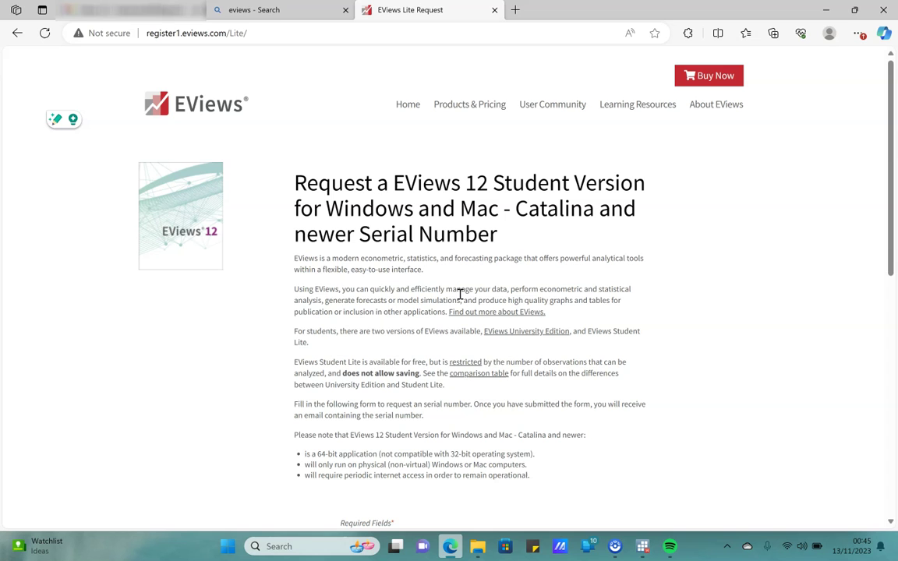
{"action": "scroll", "coordinate": [433, 310], "scroll_direction": "down", "scroll_amount": 6}
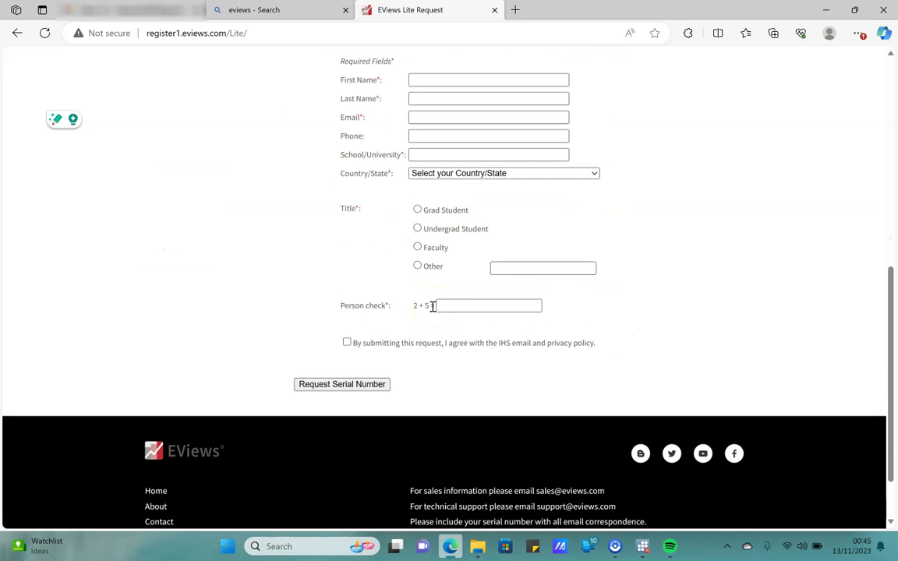
{"action": "scroll", "coordinate": [433, 310], "scroll_direction": "up", "scroll_amount": 2}
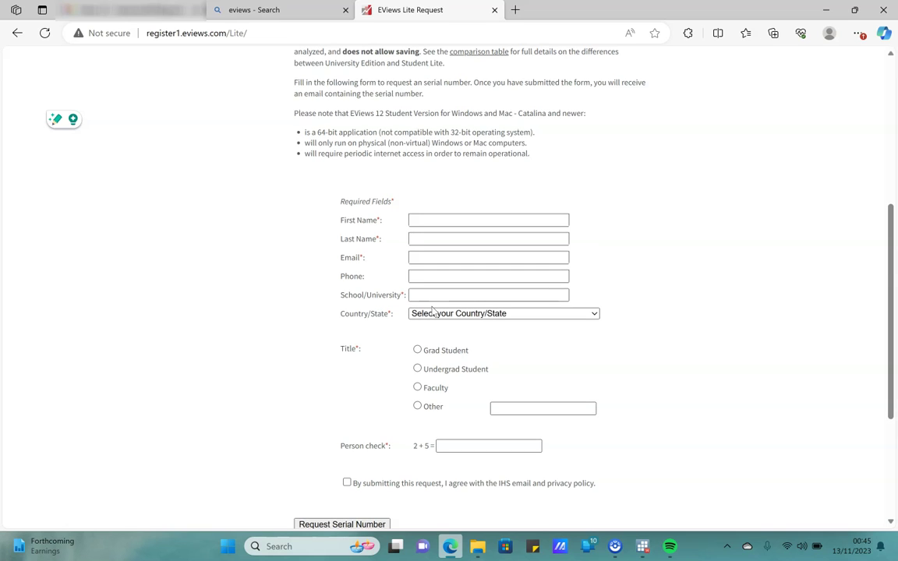
{"action": "scroll", "coordinate": [433, 310], "scroll_direction": "up", "scroll_amount": 5}
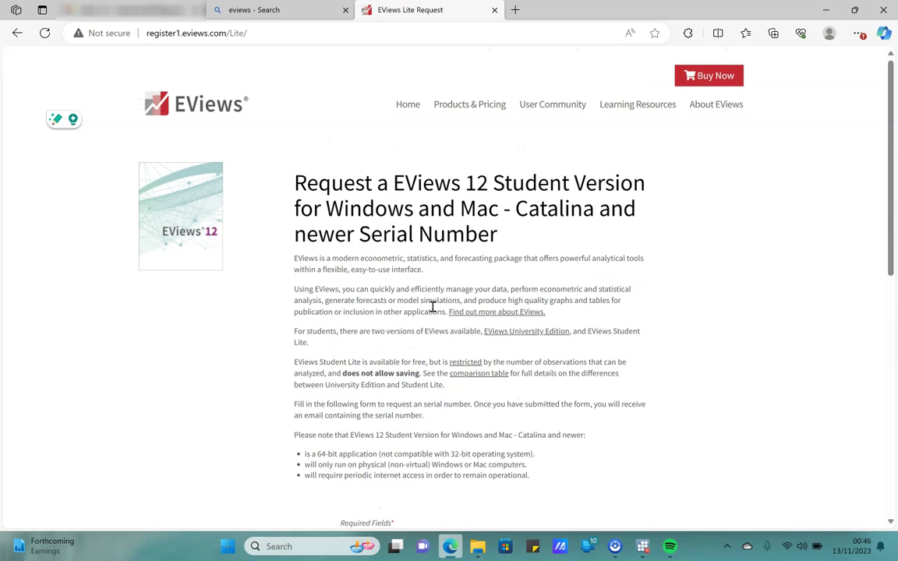
{"action": "scroll", "coordinate": [434, 306], "scroll_direction": "down", "scroll_amount": 4}
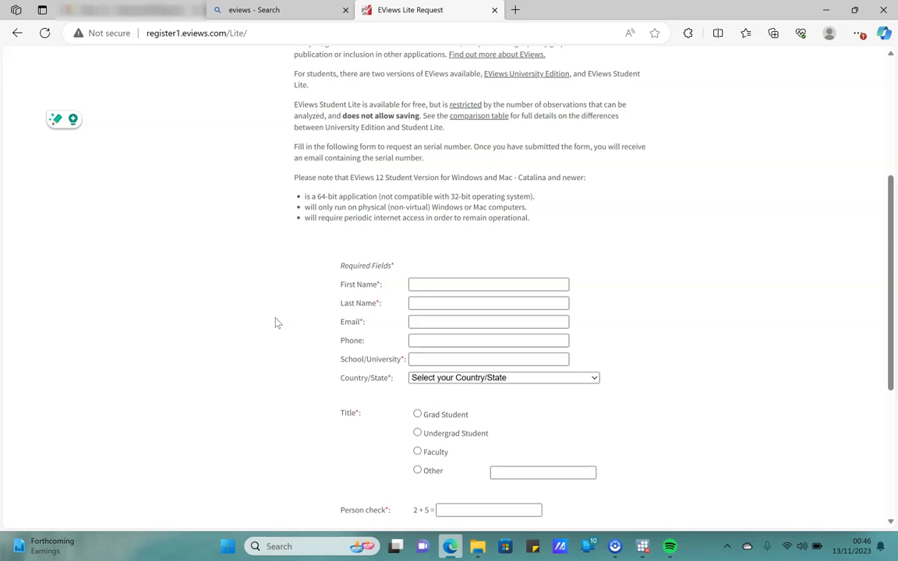
{"action": "scroll", "coordinate": [235, 169], "scroll_direction": "up", "scroll_amount": 4}
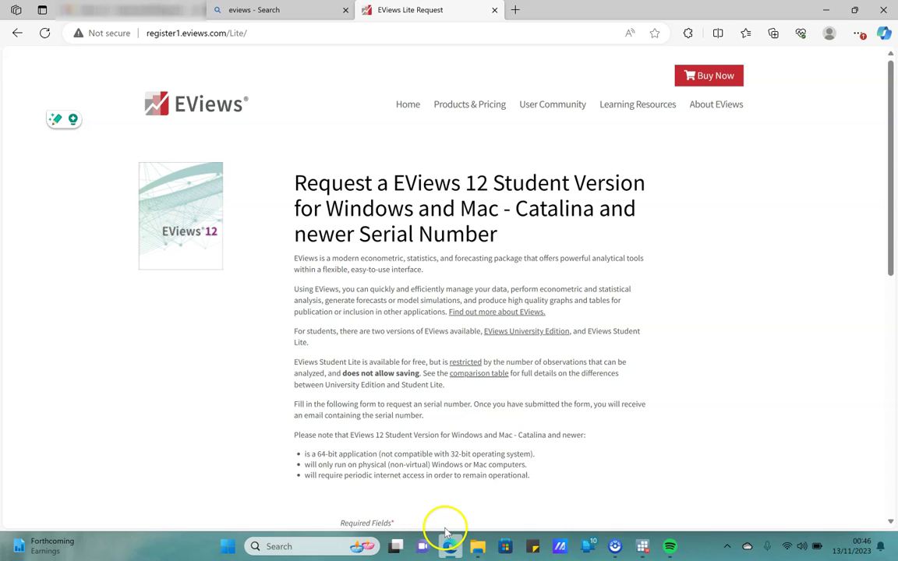
{"action": "left_click", "coordinate": [613, 543]}
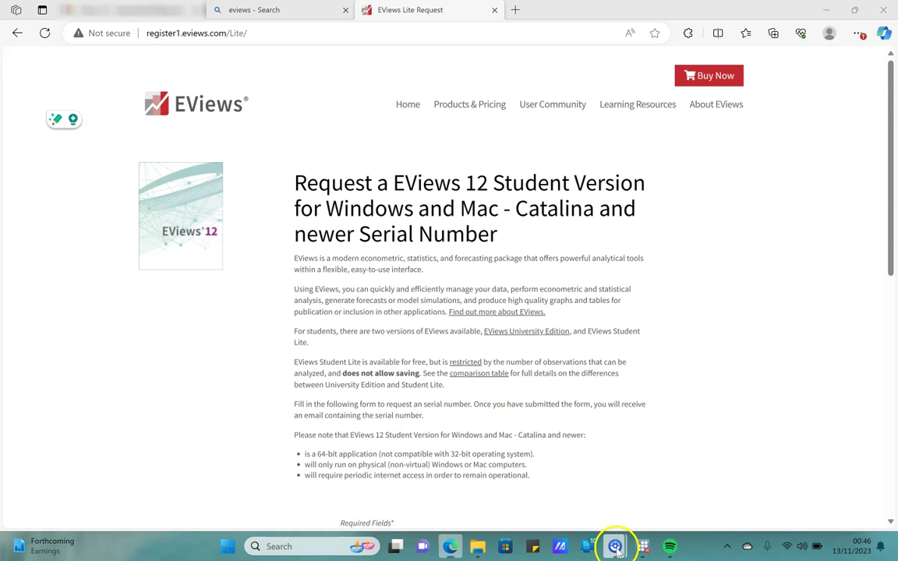
{"action": "left_click", "coordinate": [670, 492]}
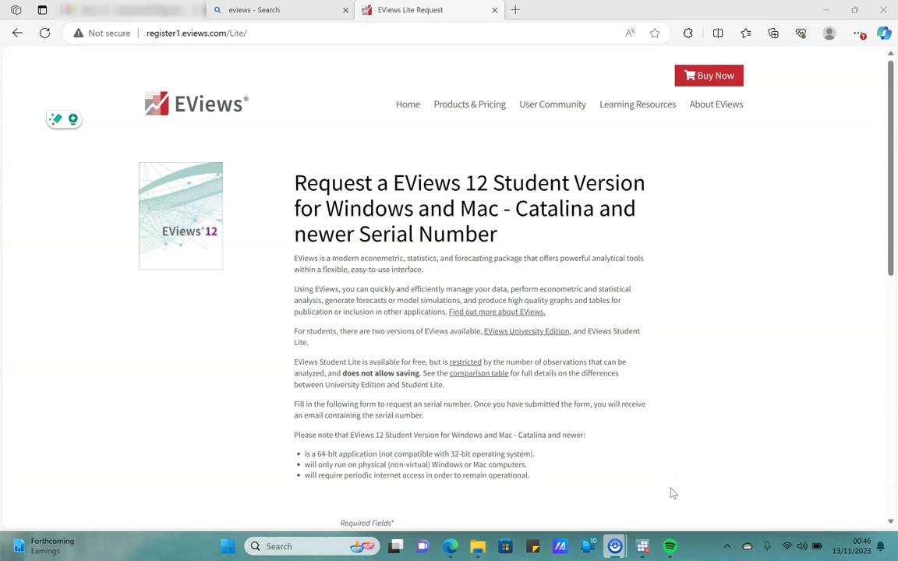